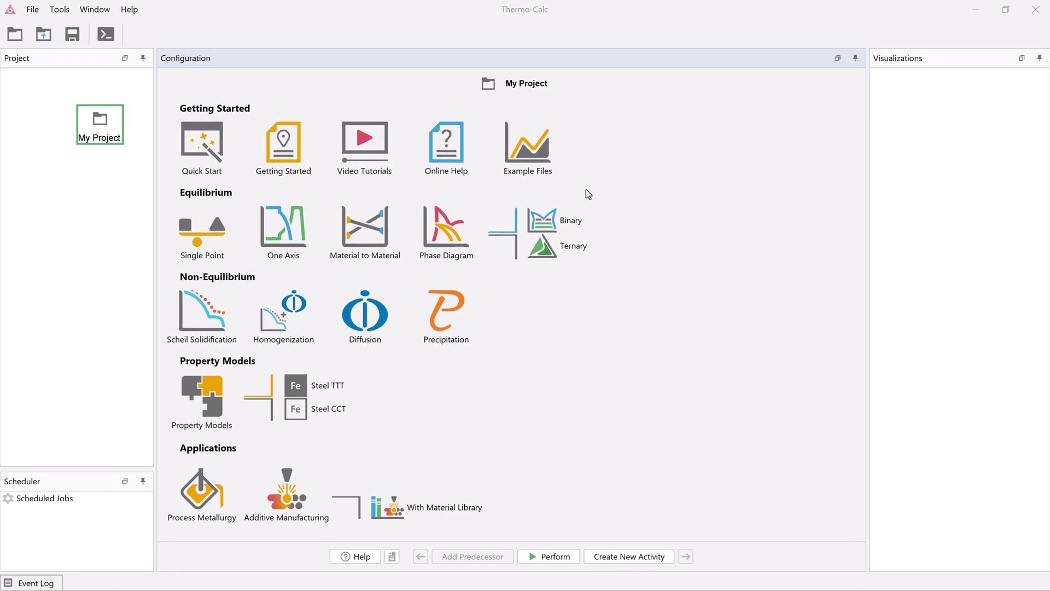
- Browse the precipitation module examples and pick the Ni-Al-Cr CCT gamma prime example
left_click(547, 158)
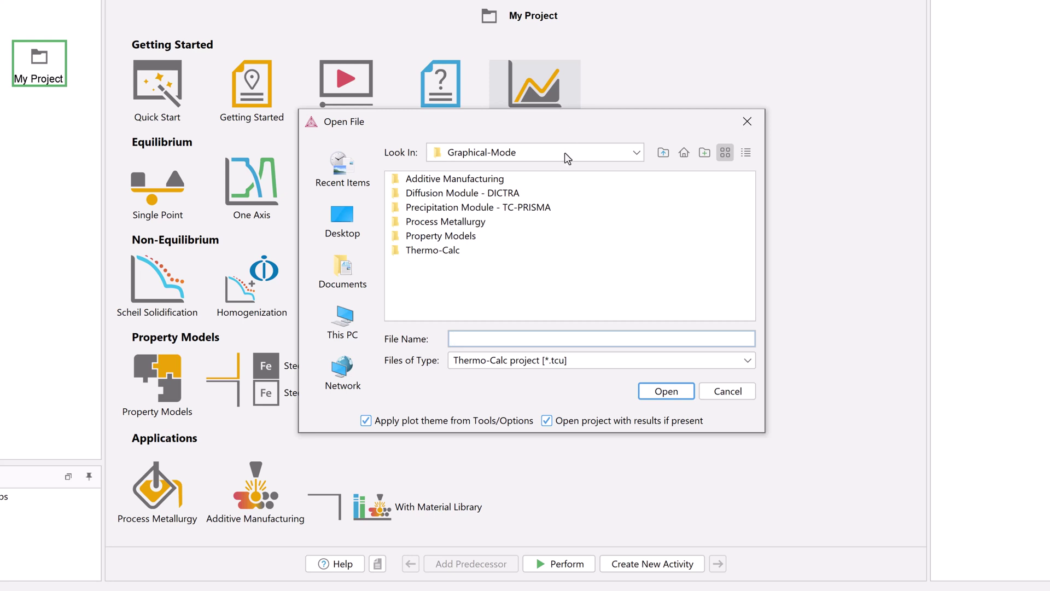
left_click(550, 212)
double_click(552, 214)
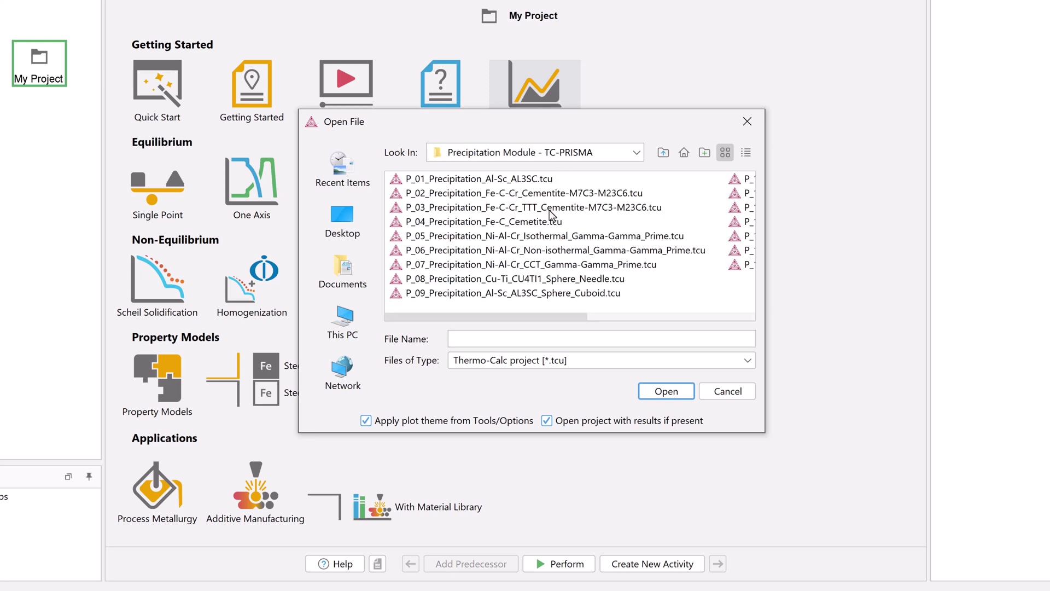
left_click(659, 265)
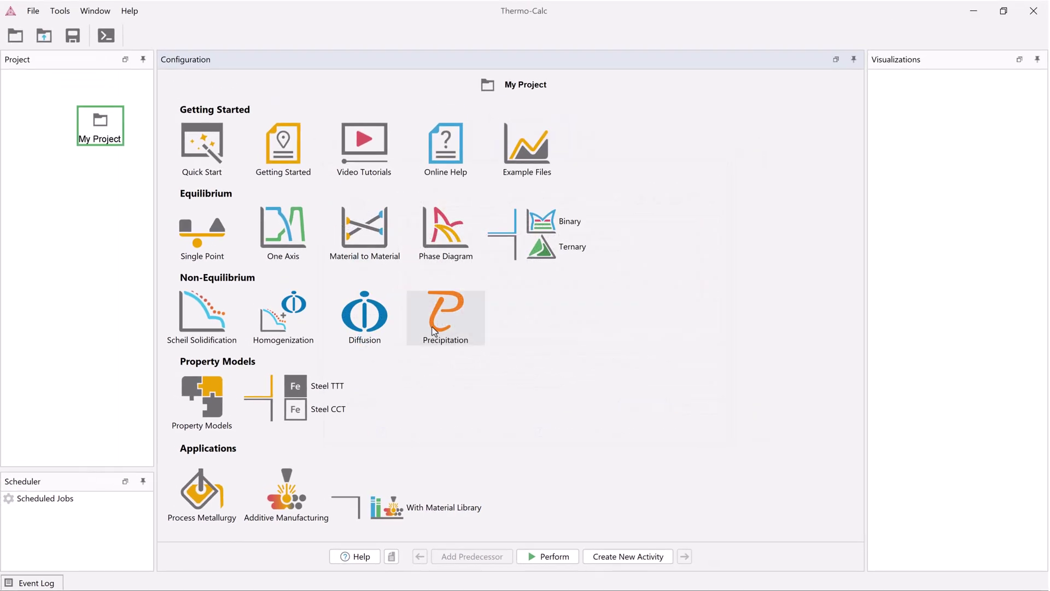
- Start a Precipitation setup using 'Demo: Nickel-based superalloys' databases with elements Ni, Al and Cr
left_click(432, 327)
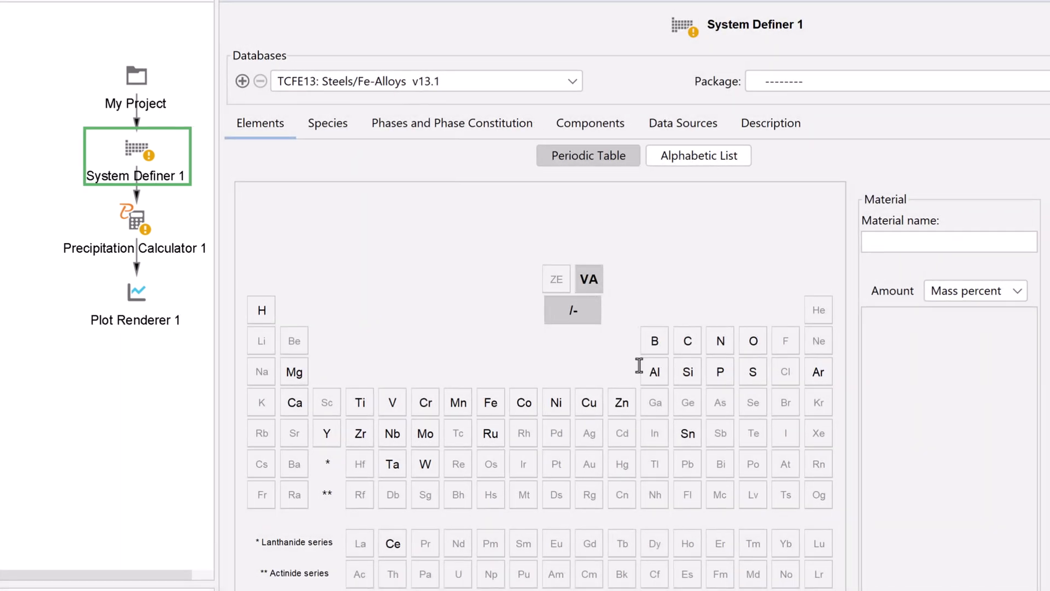
left_click(1049, 81)
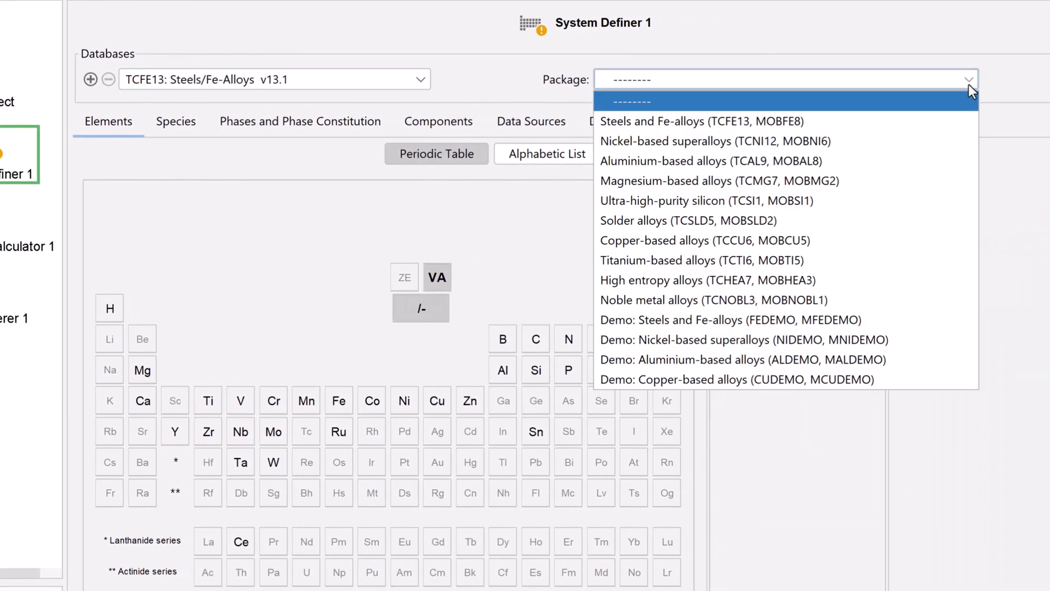
left_click(937, 339)
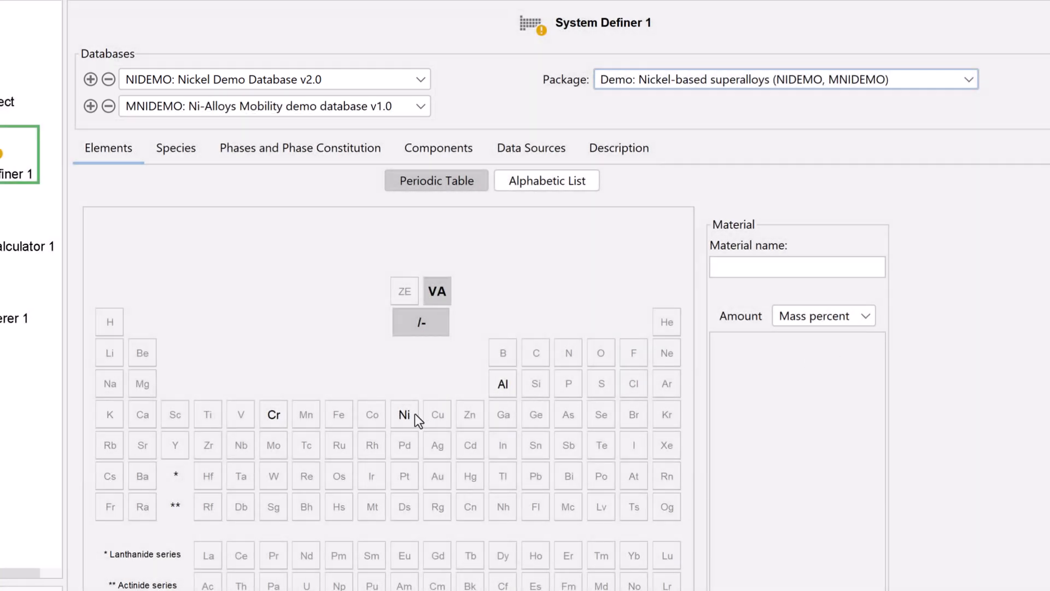
left_click(415, 413)
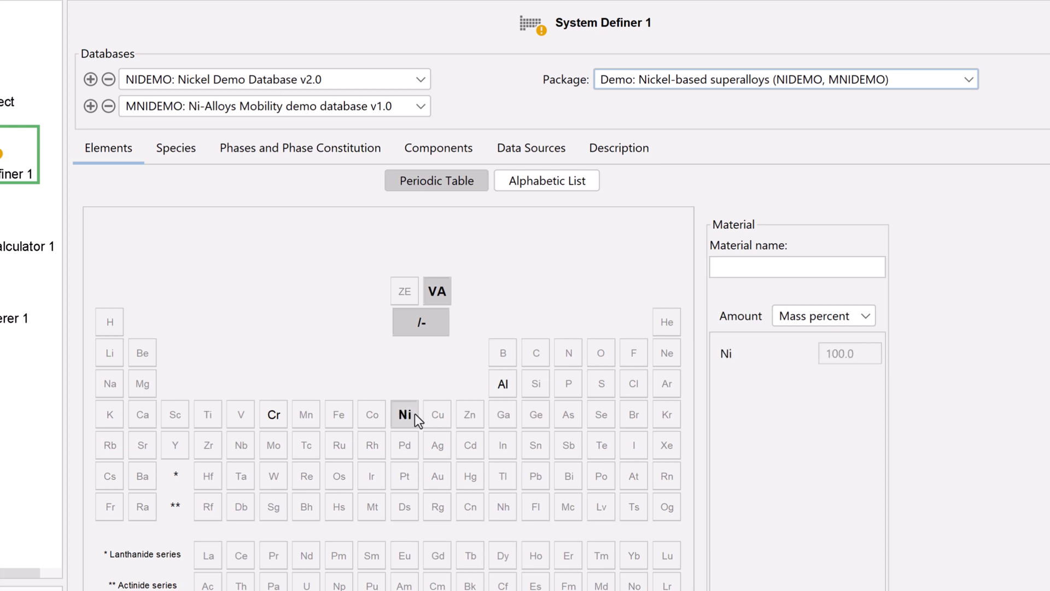
left_click(502, 384)
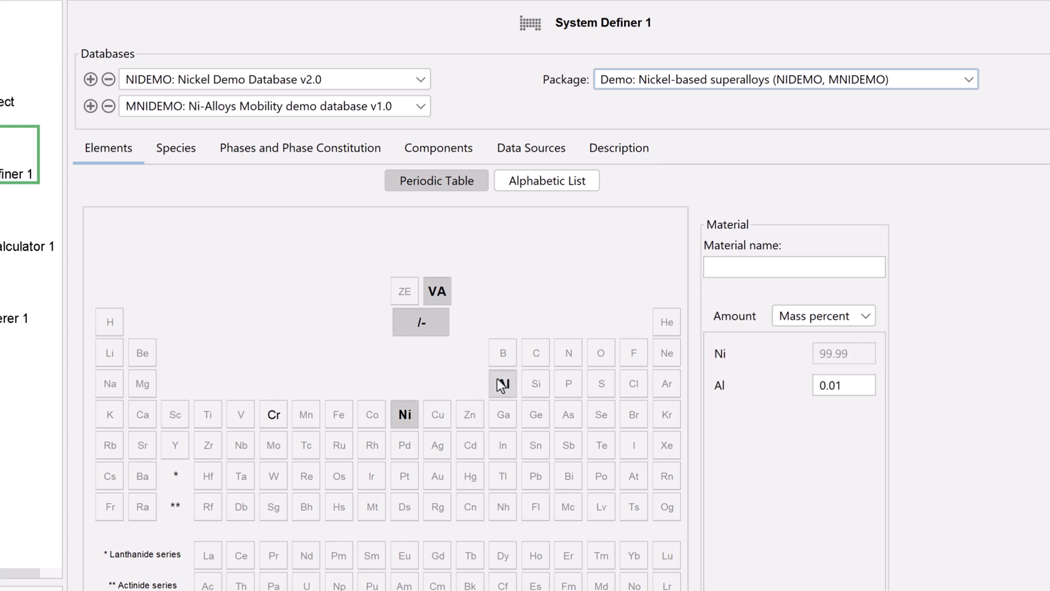
left_click(285, 411)
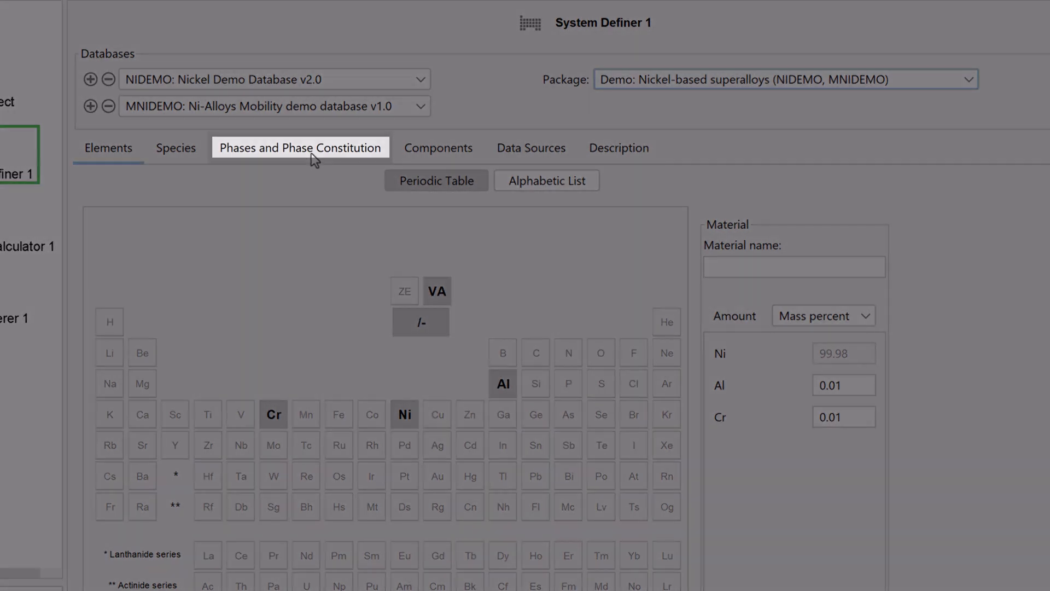
- Enable DIS_FCC_A1 for both NIDEMO and MNIDEMO in the phase list
left_click(313, 158)
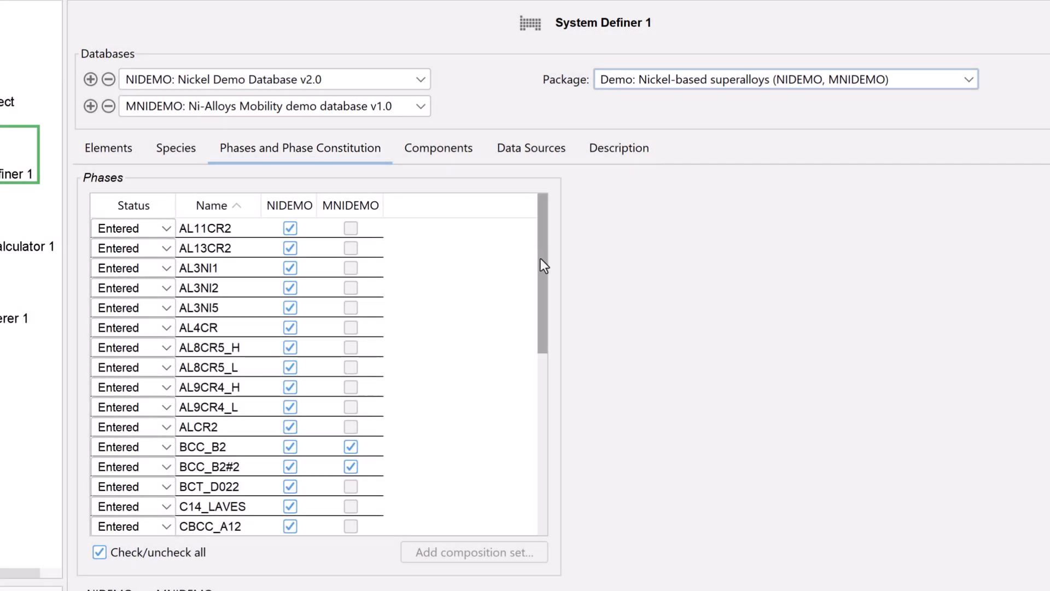
left_click_drag(540, 258, 533, 364)
left_click(304, 403)
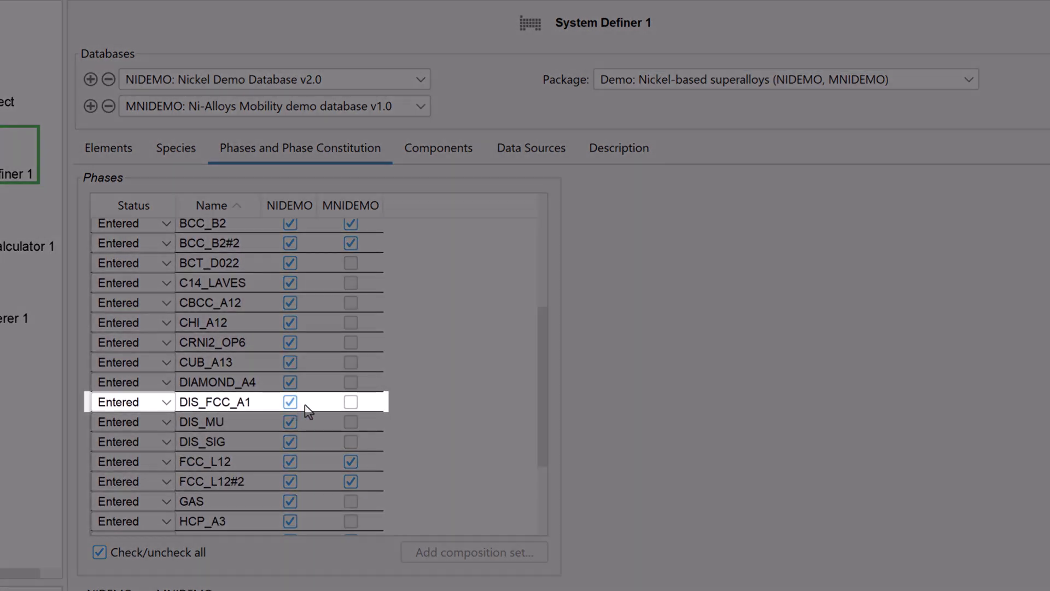
left_click(350, 405)
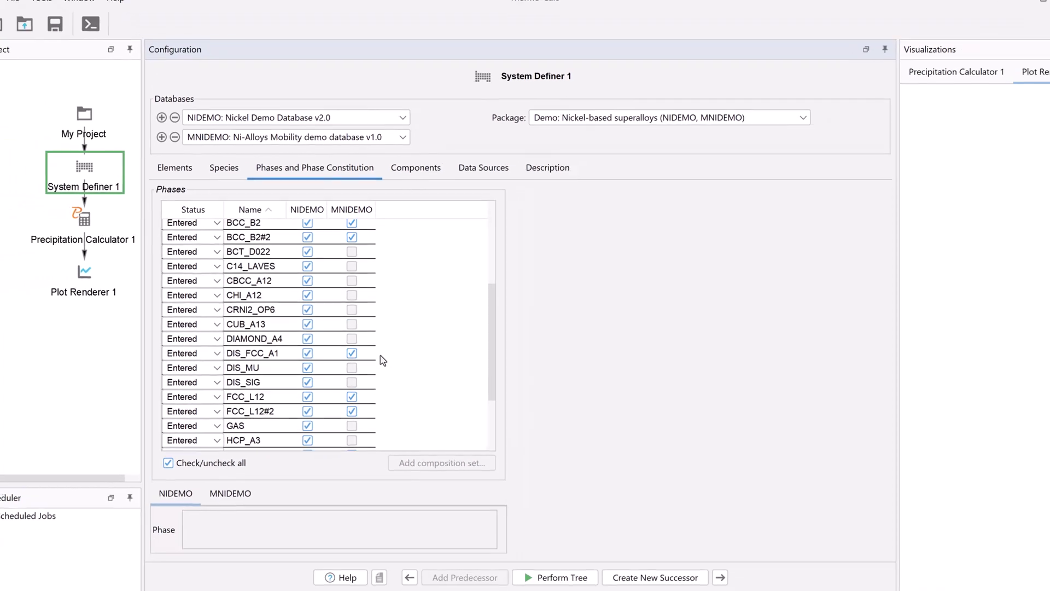
- Set Precipitation Calculator 1 composition to mole percent with Al 10 and Cr 10
left_click(126, 242)
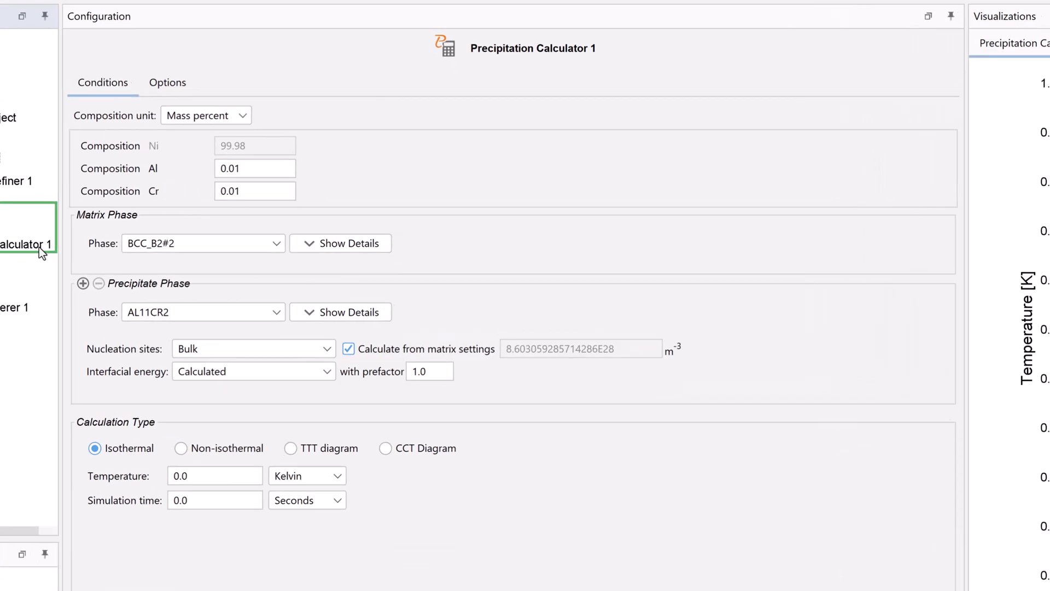
left_click(207, 105)
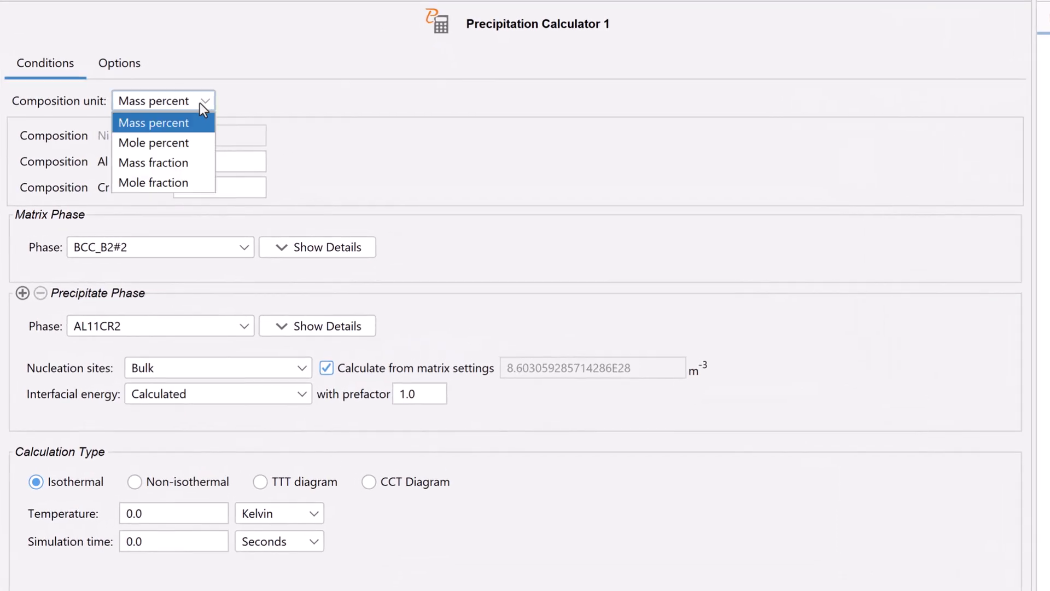
left_click(200, 142)
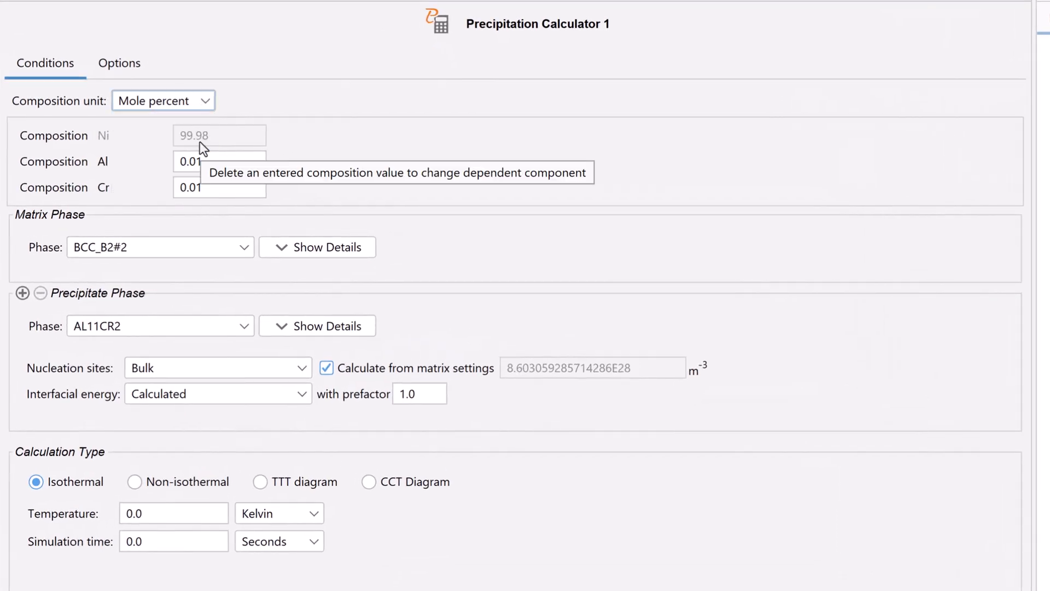
left_click(239, 162)
type("10")
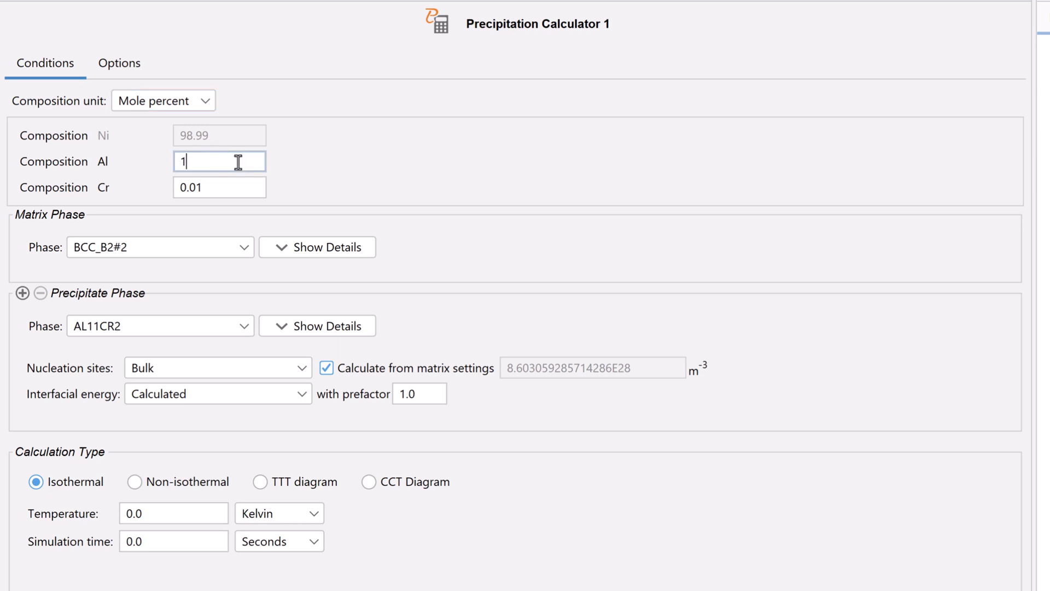
left_click(241, 186)
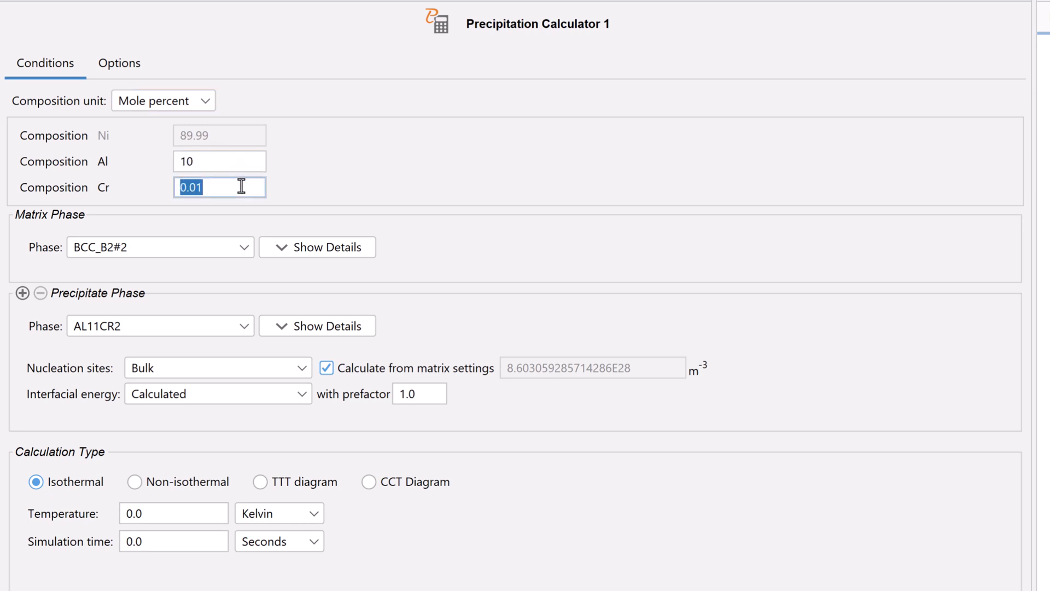
type("10")
- Choose DIS_FCC_A1 as the matrix phase and FCC_L12#2 as the precipitate phase
left_click(248, 247)
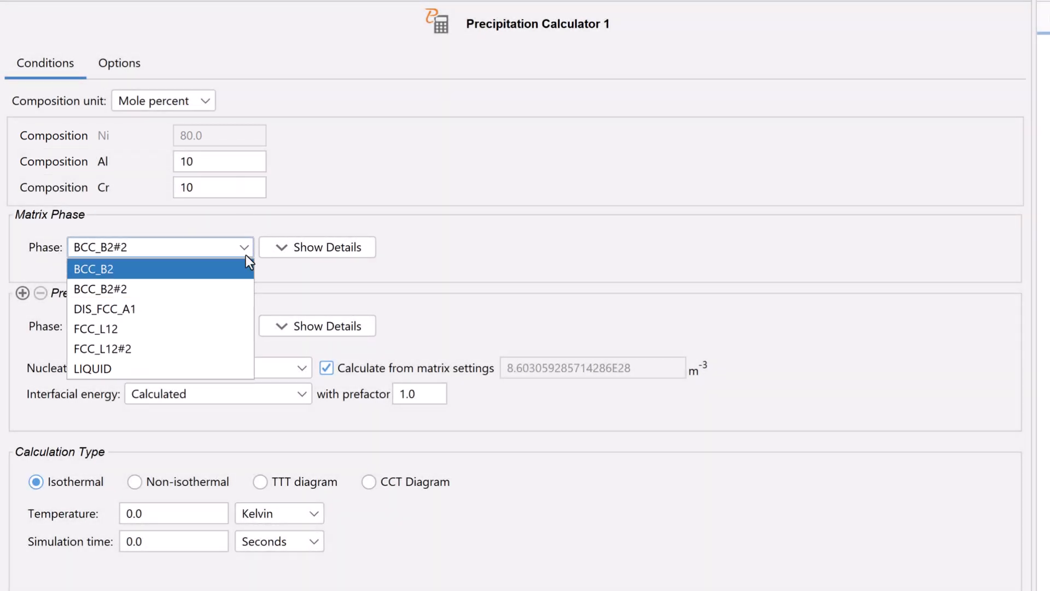
left_click(240, 309)
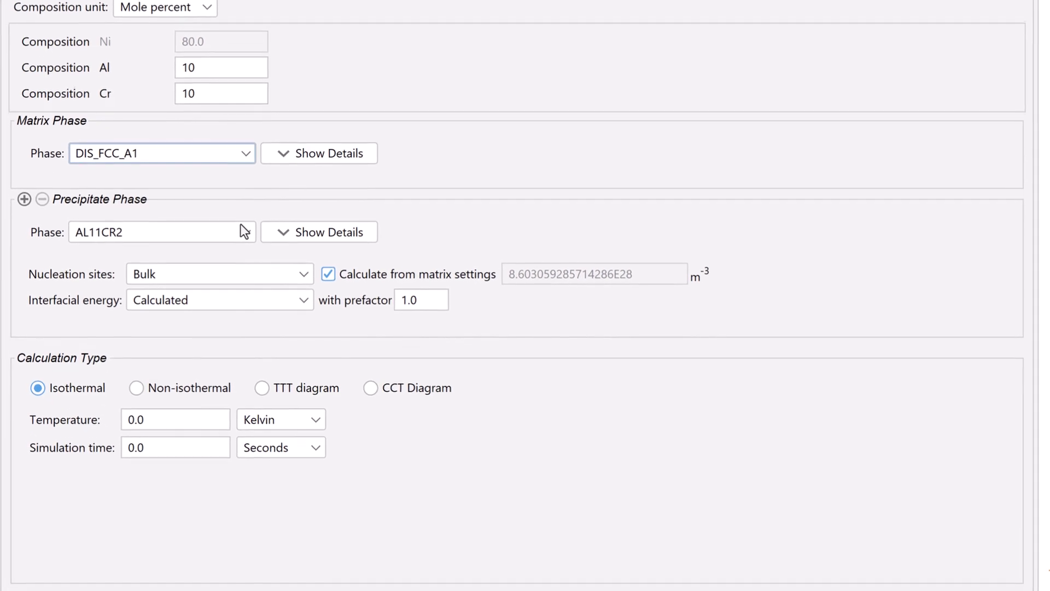
left_click(240, 323)
left_click_drag(255, 262, 255, 379)
left_click(197, 446)
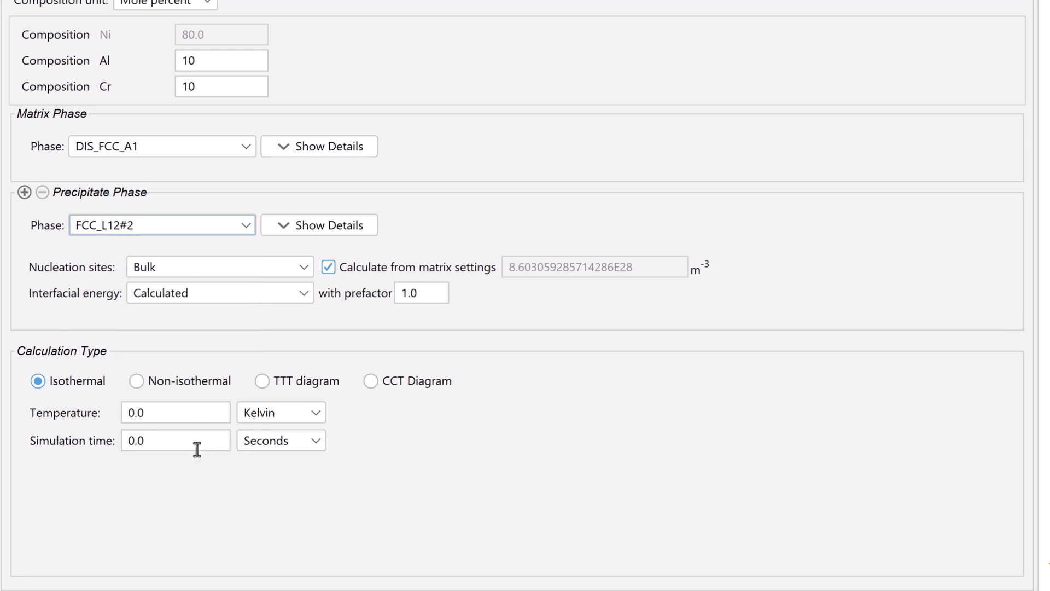
- Set a user-defined interfacial energy of 0.023 J/m² for the precipitate
left_click(296, 294)
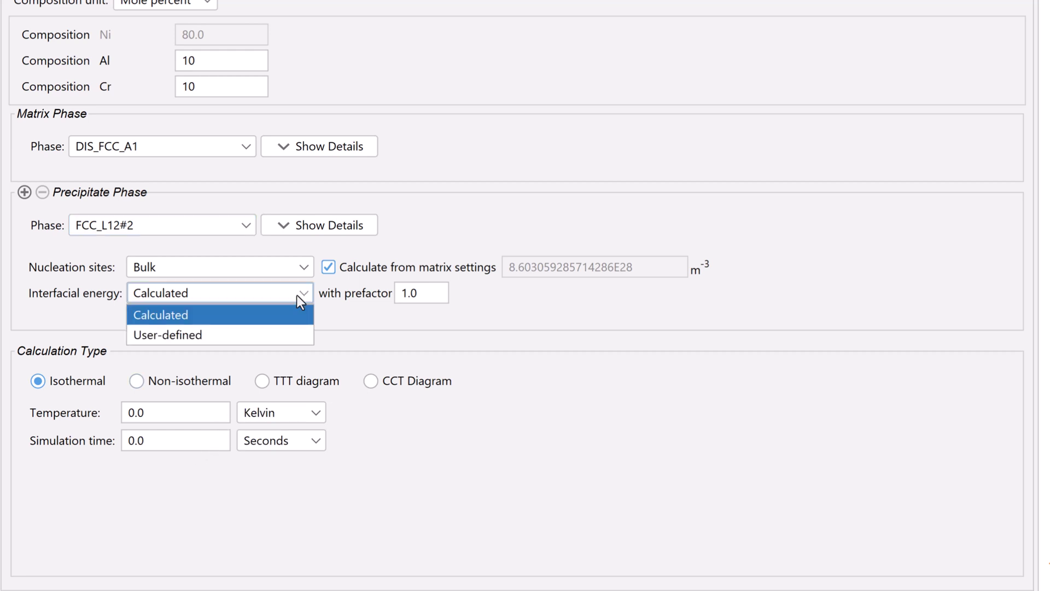
left_click(290, 343)
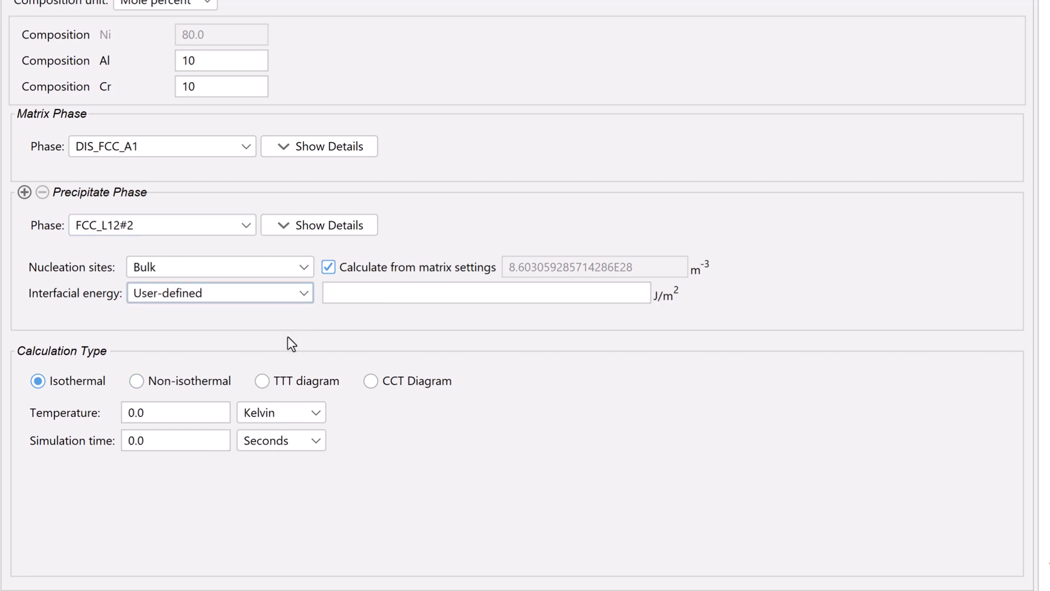
left_click(368, 307)
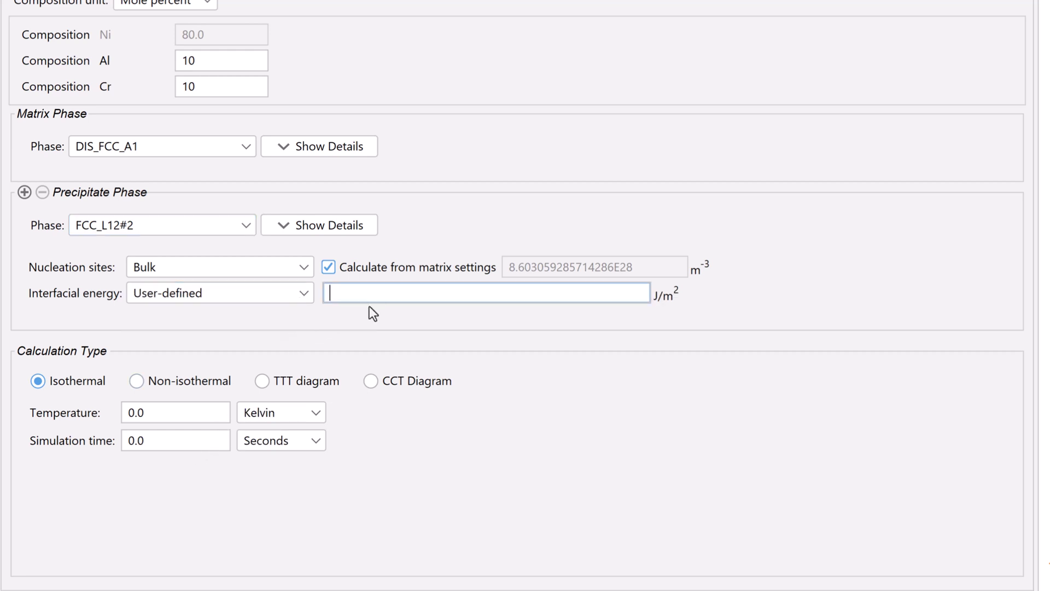
type("0.023")
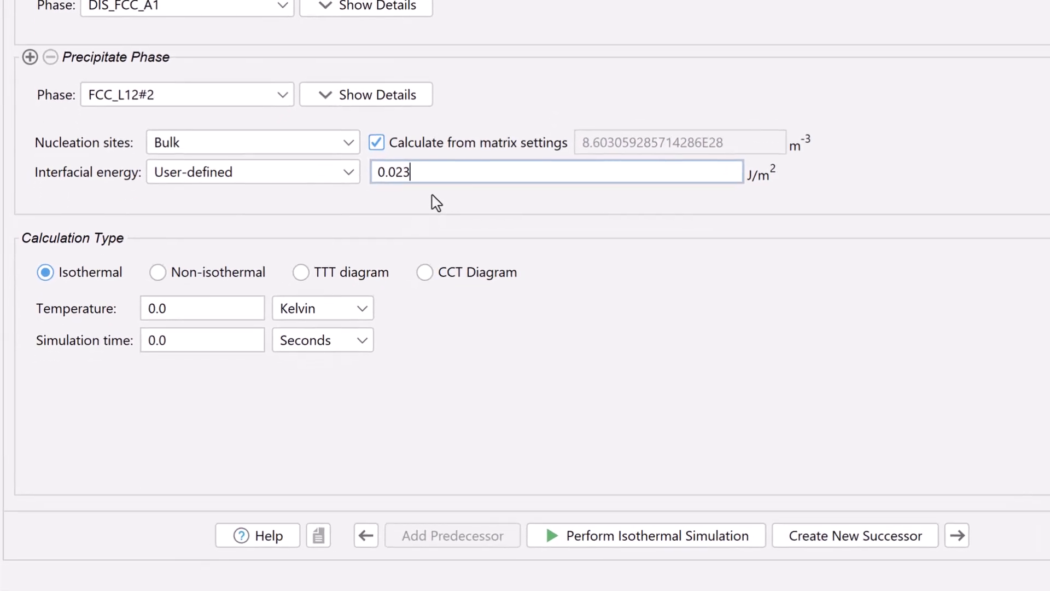
- Make it a CCT diagram from 500 to 1200 K with cooling rates 0.01, 0.1, 1, 10, 100 K/s
left_click(428, 271)
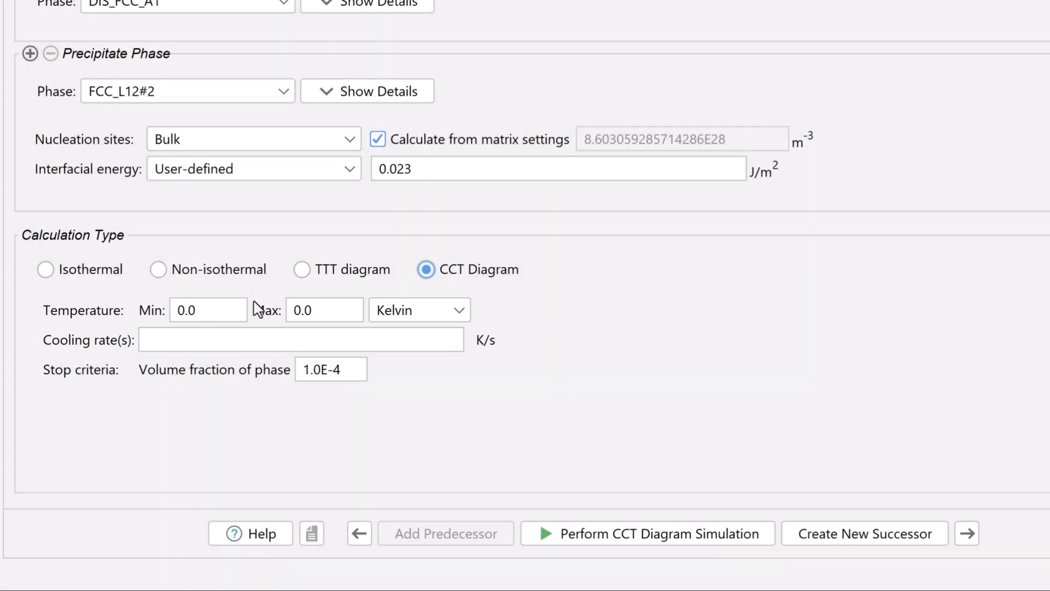
left_click(213, 309)
double_click(213, 309)
type("500")
key("Tab")
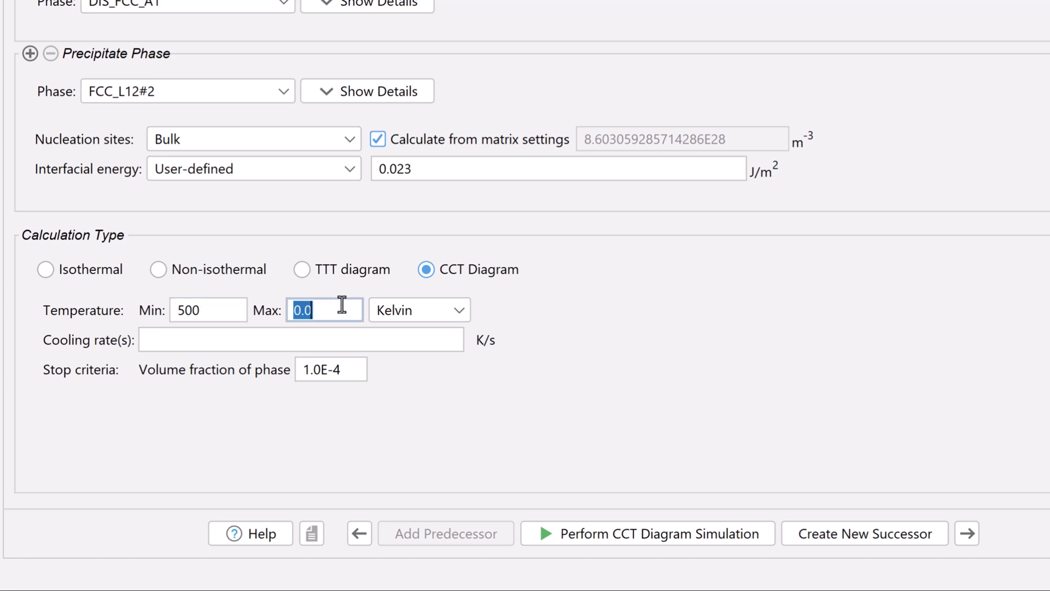
type("1200")
left_click(380, 337)
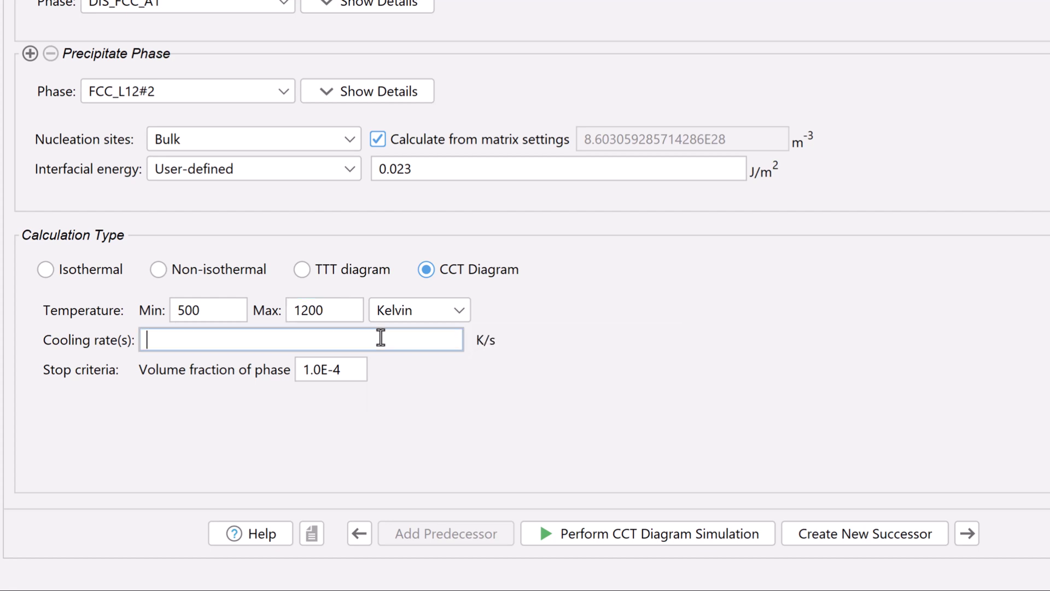
type("0.01 0.1 1 10 100")
- Run the CCT diagram simulation to plot the FCC_L12#2 cooling curves
left_click(769, 534)
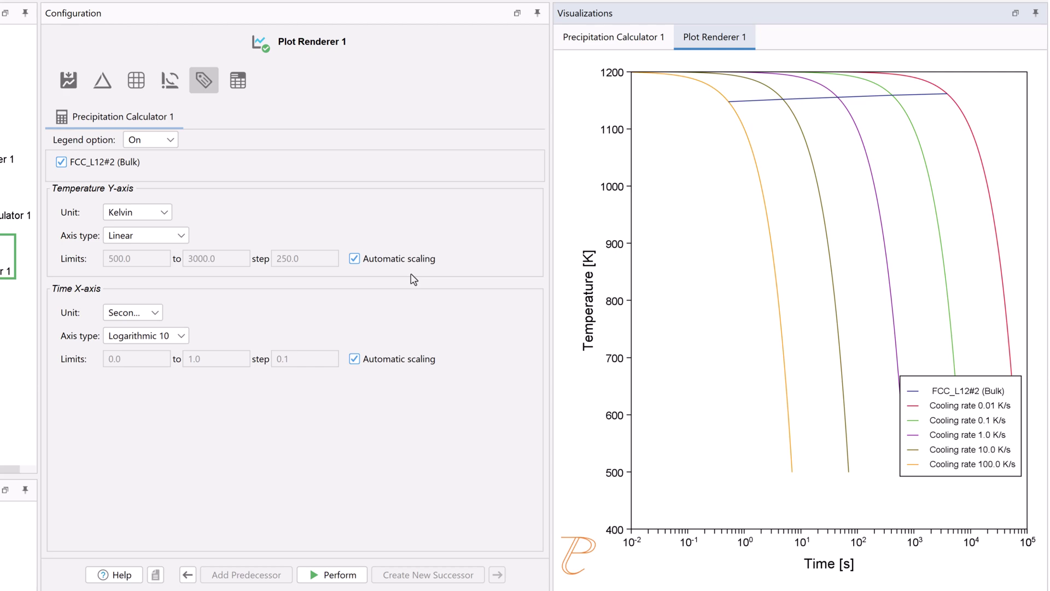
- Add a Table Renderer successor to Precipitation Calculator 1 and run it
right_click(120, 220)
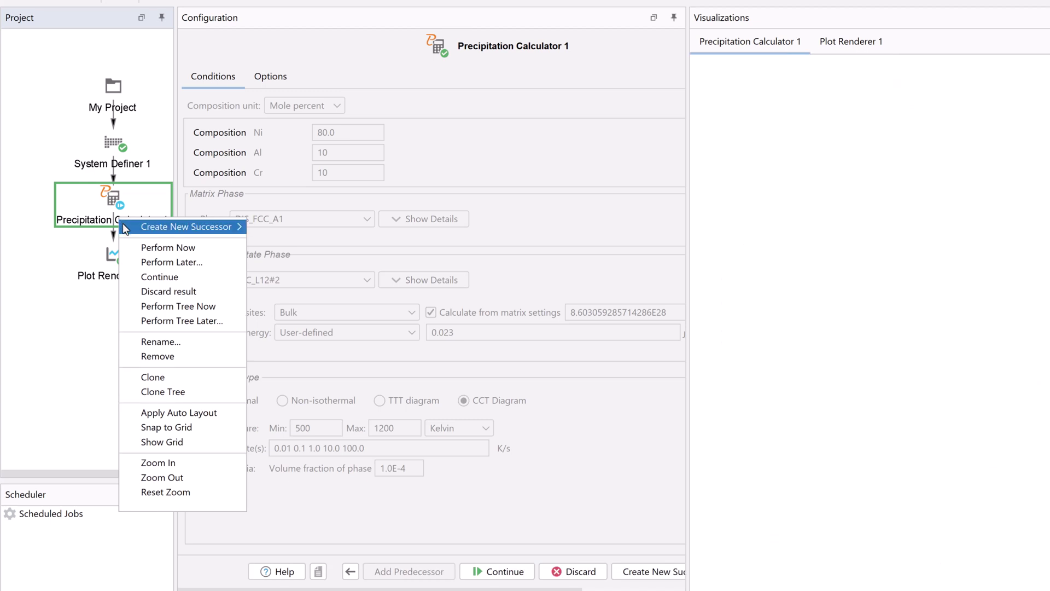
mouse_move(211, 226)
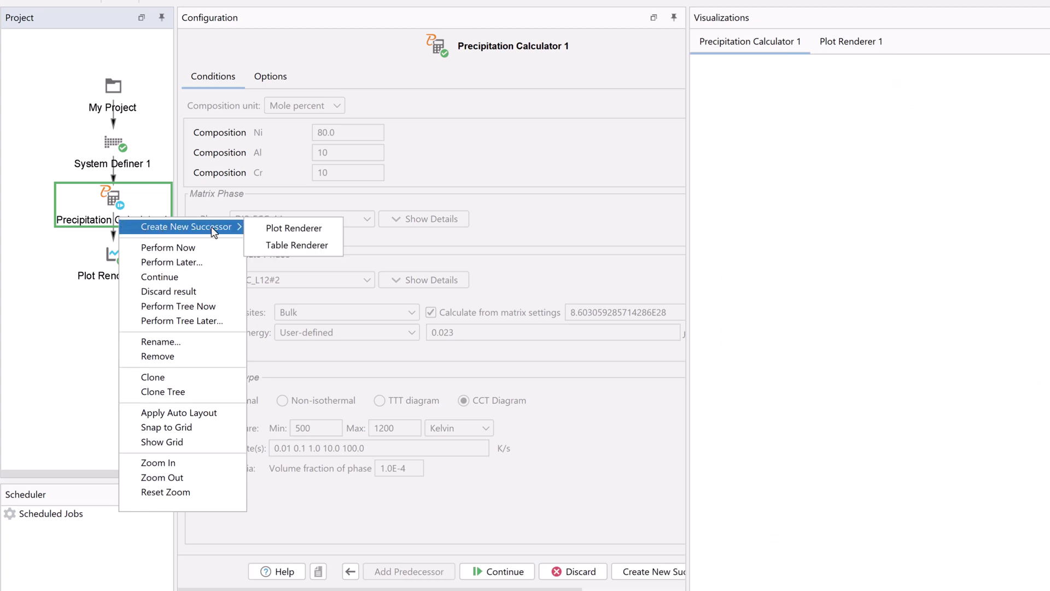
left_click(249, 247)
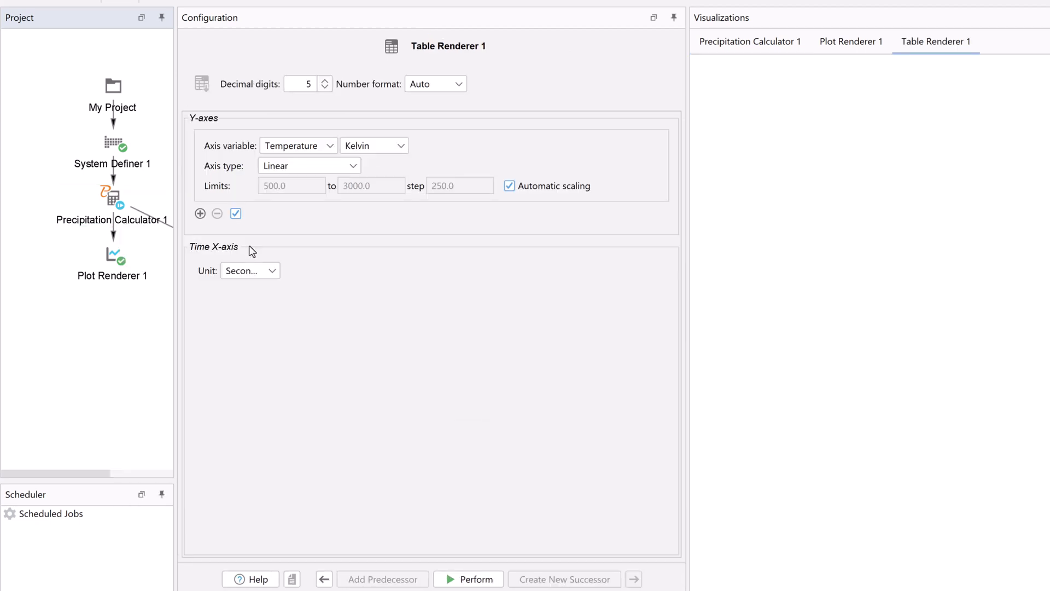
left_click_drag(174, 247, 278, 256)
right_click(203, 256)
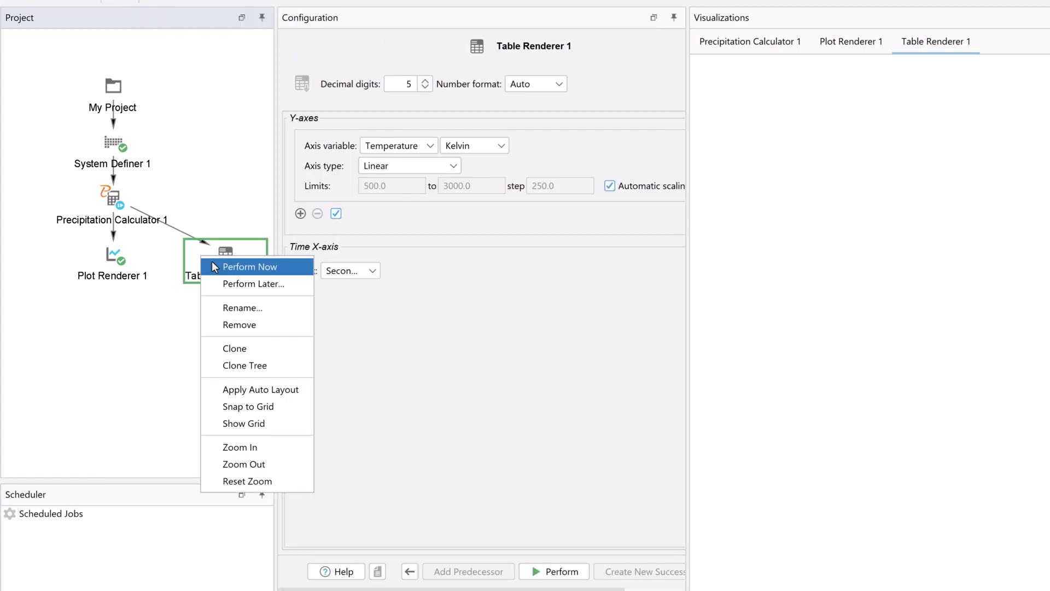
left_click(213, 266)
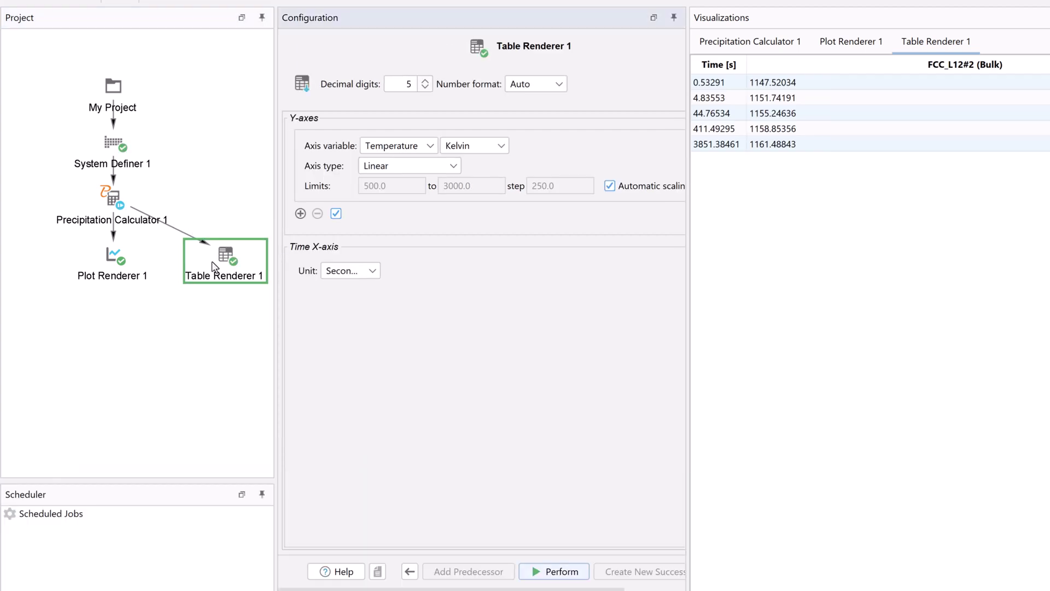